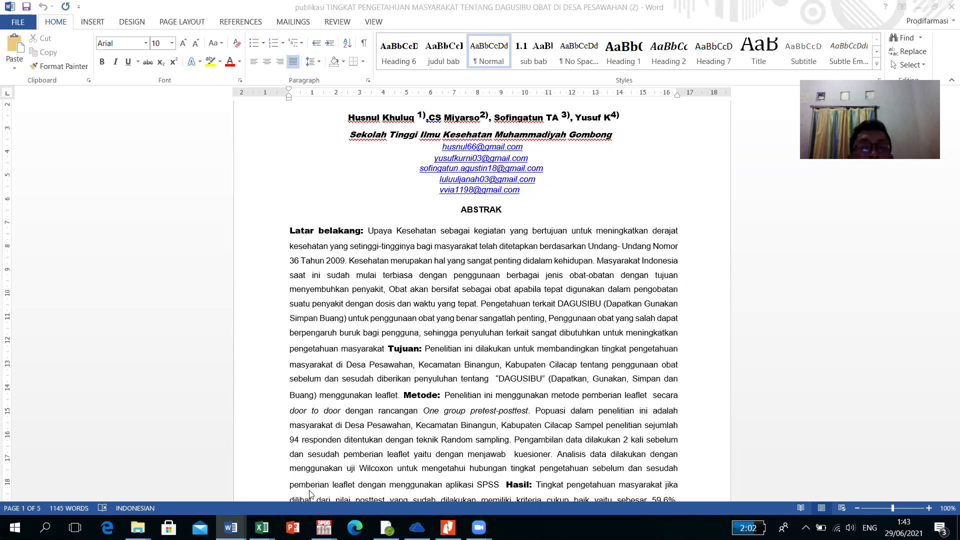
Switch to the SPSS Viewer to review the descriptives and Tests of Normality in output.spv, returning to the Word publication document.
mouse_move(324, 527)
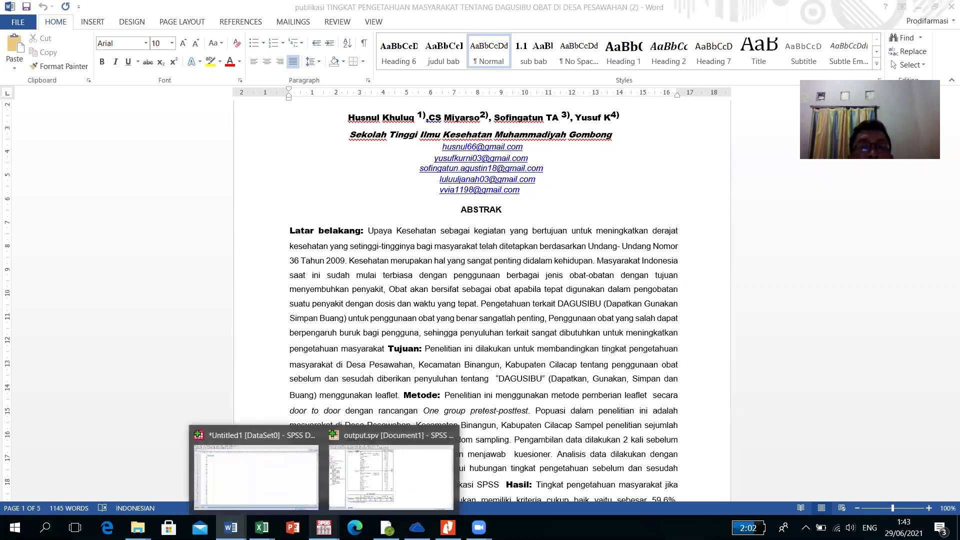
click(362, 494)
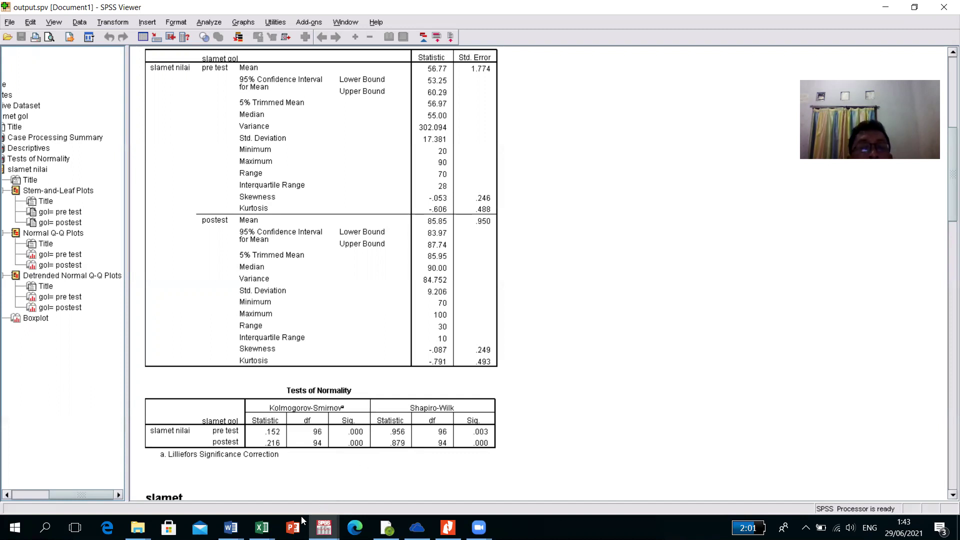
mouse_move(230, 527)
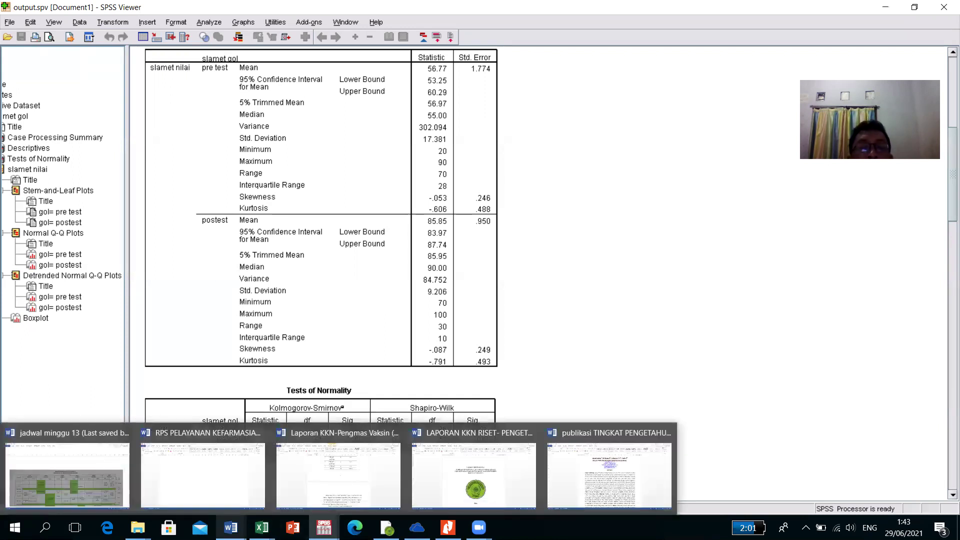
click(620, 465)
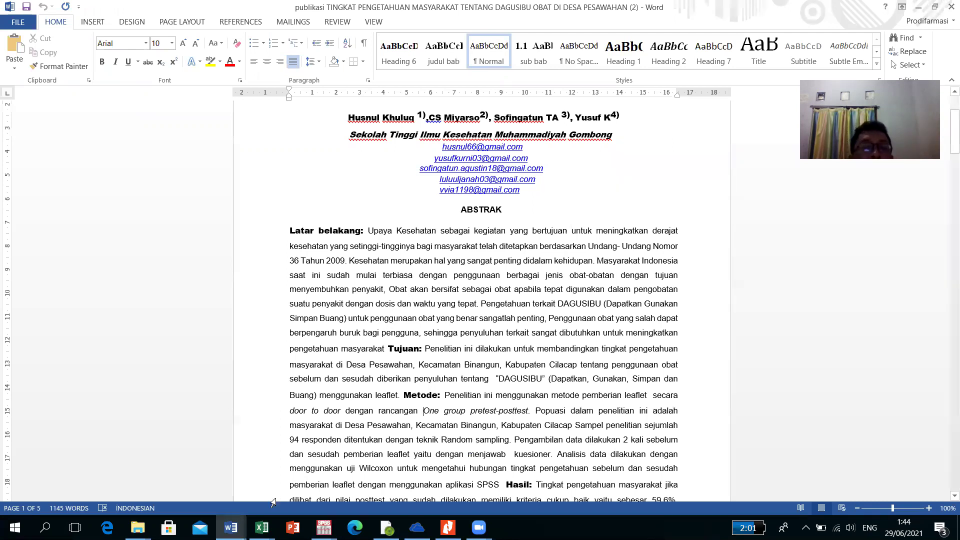
Switch to Excel and bring up the workbook "materi praktikum metopen uji t berpasangan".
mouse_move(265, 522)
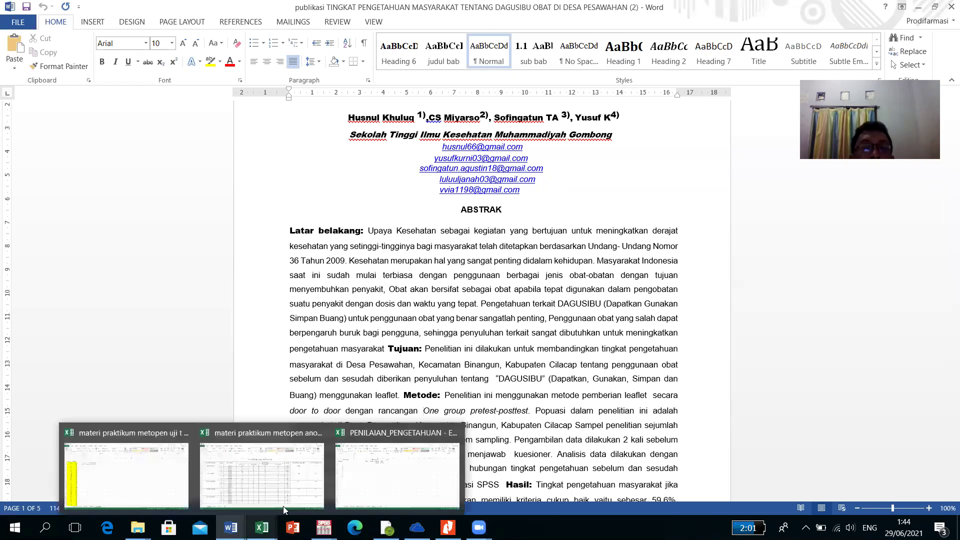
click(360, 472)
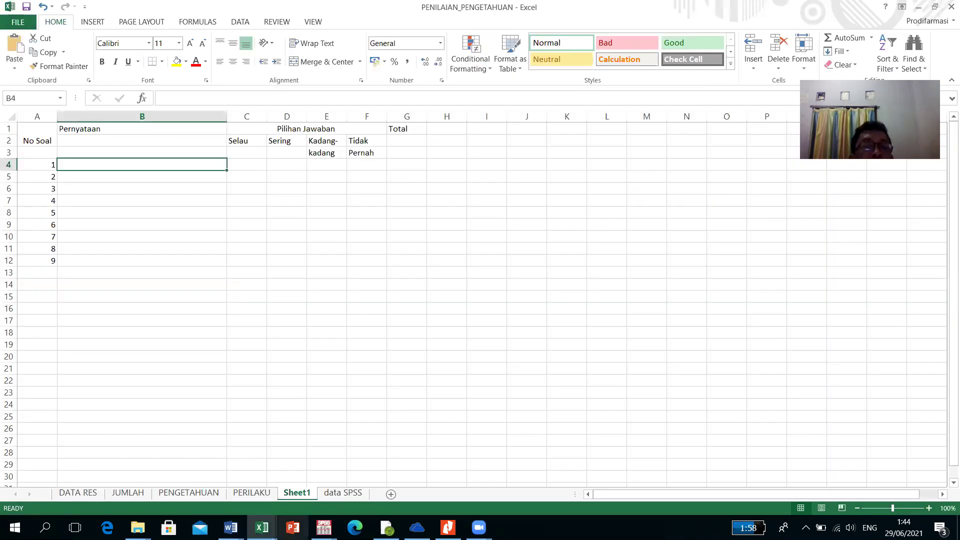
mouse_move(262, 527)
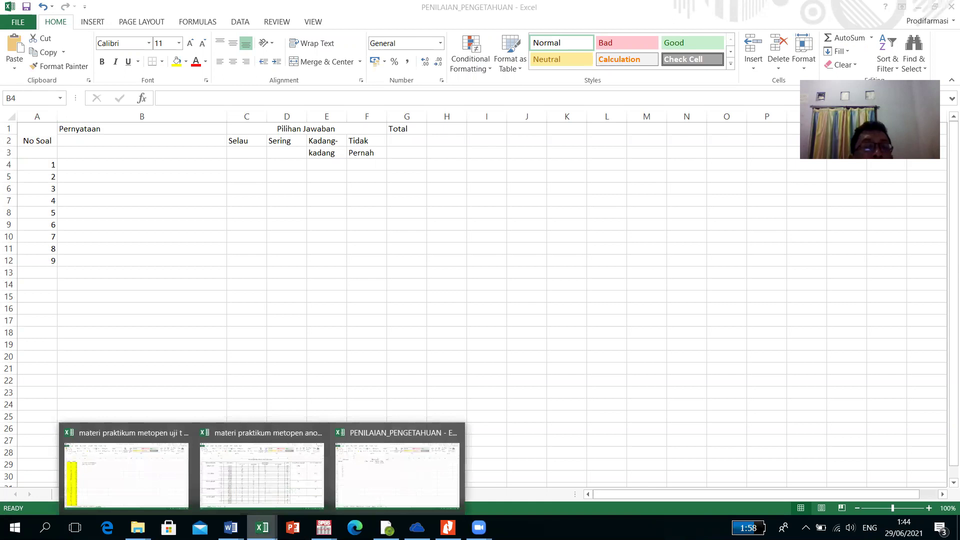
click(176, 491)
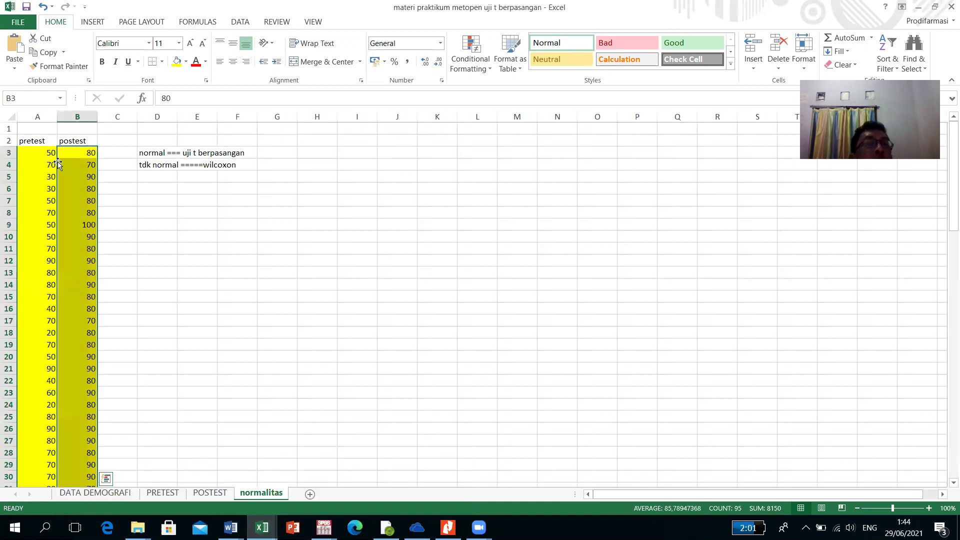
Examine the paired pretest and postest scores and the notes on which test suits normal and non-normal data.
drag(37, 141, 40, 330)
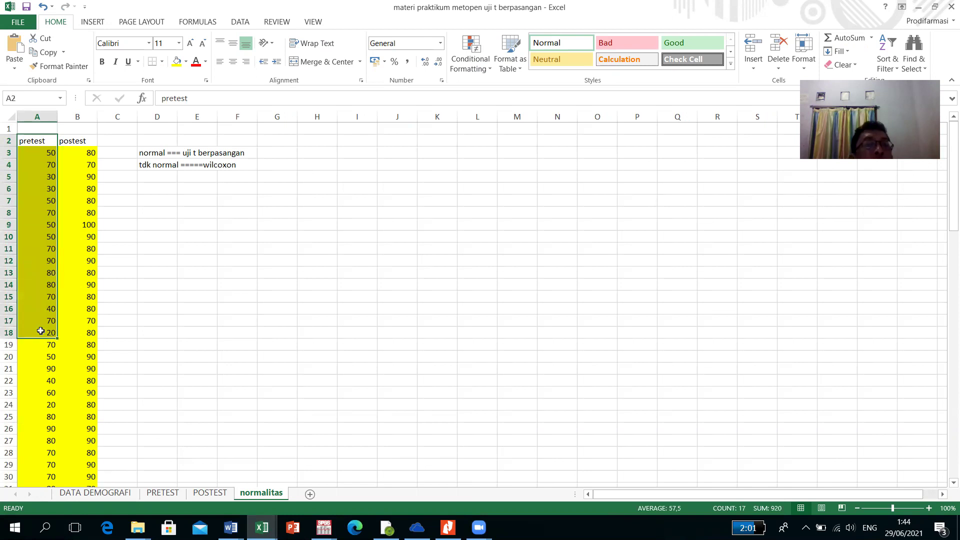
click(88, 141)
drag(88, 141, 87, 186)
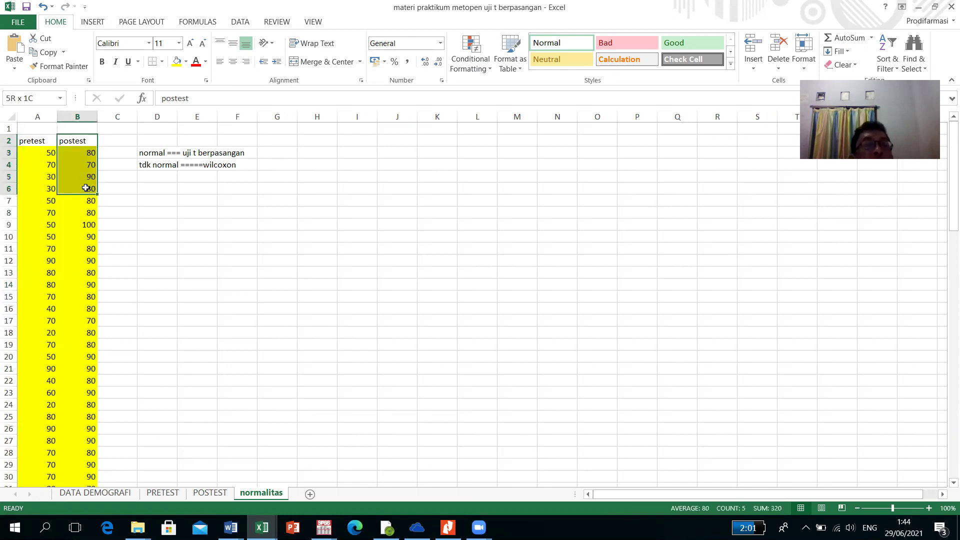
click(39, 154)
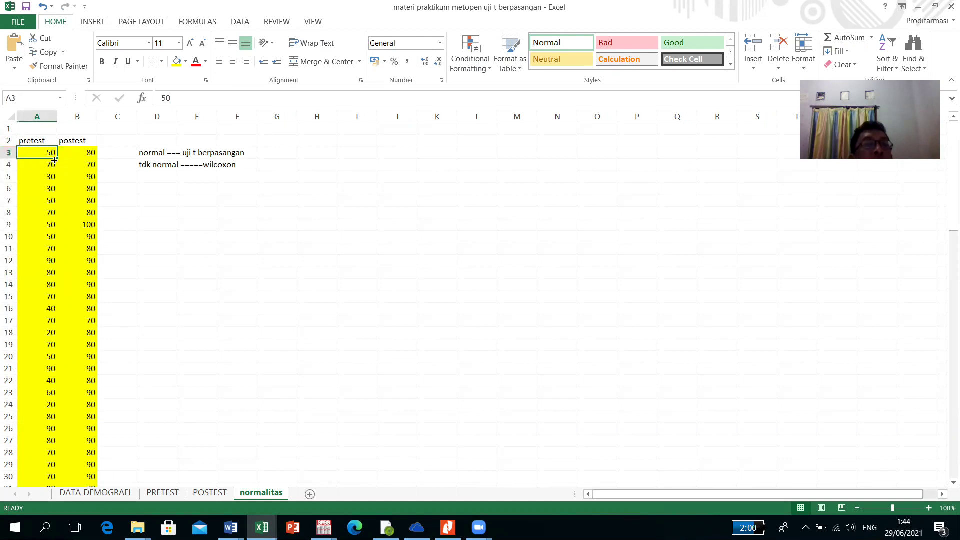
click(89, 153)
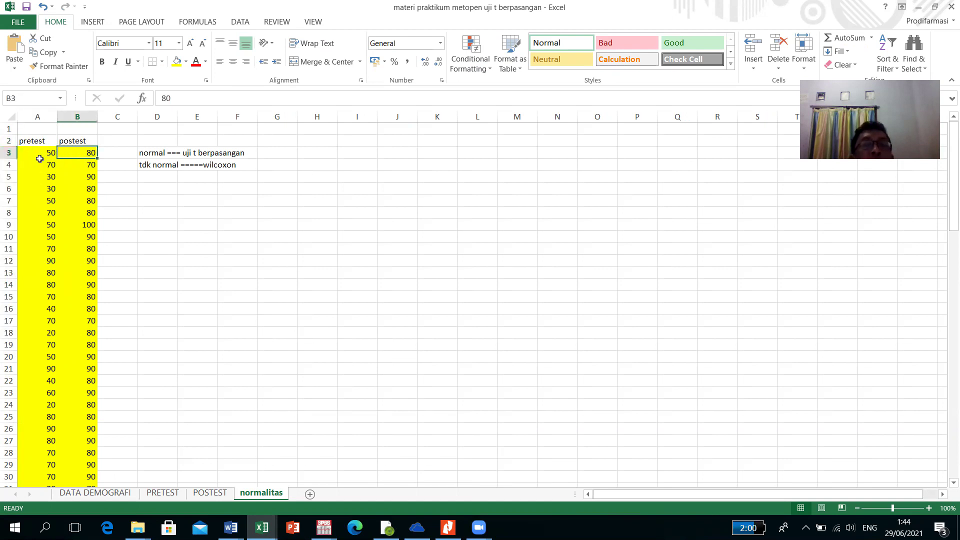
click(39, 159)
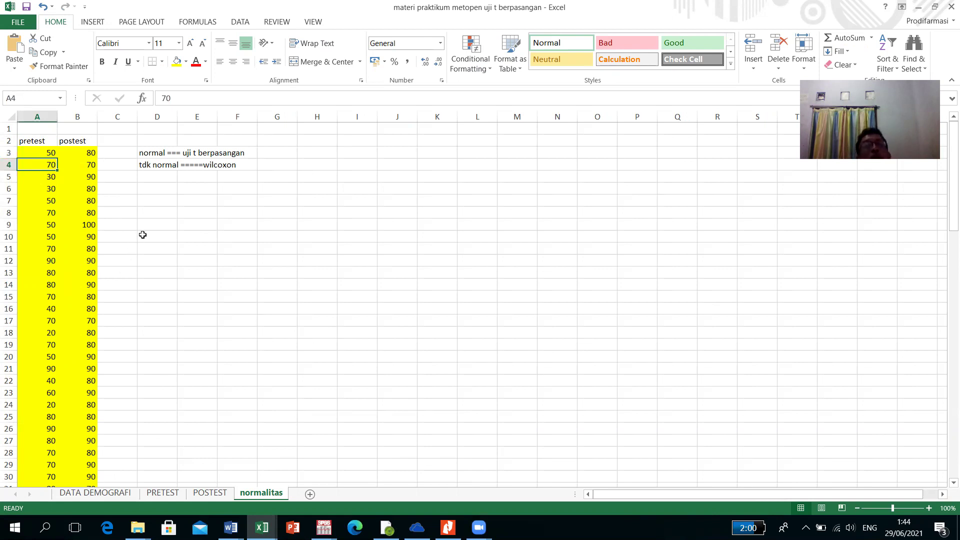
click(170, 152)
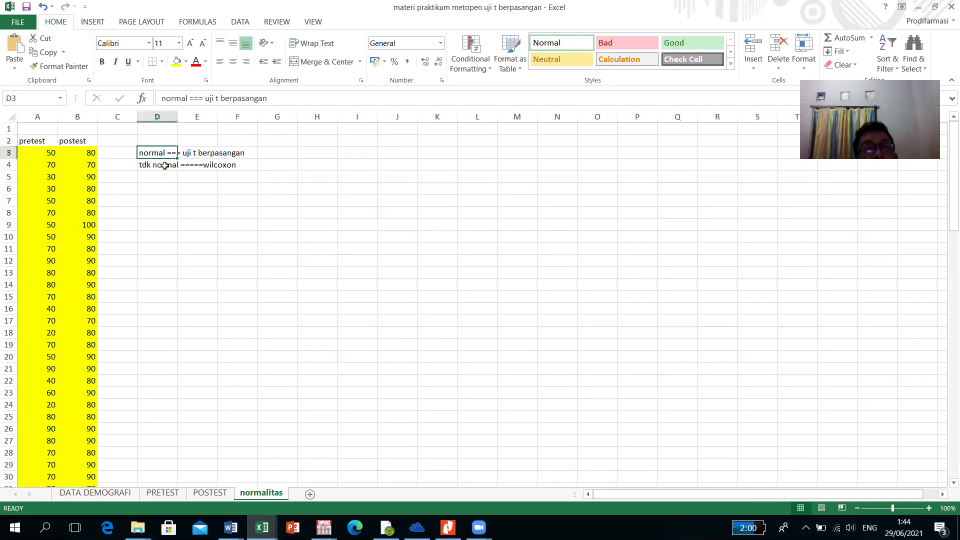
click(164, 166)
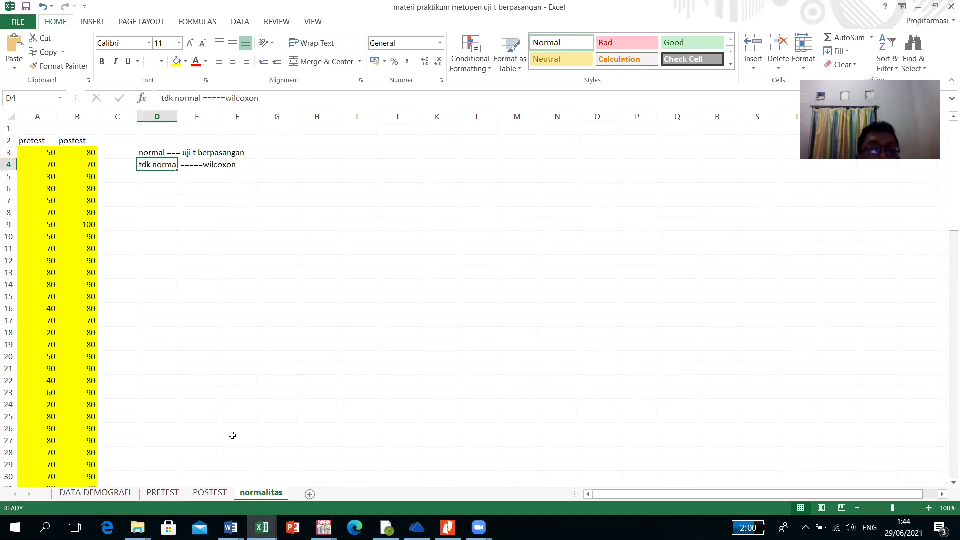
Switch to the publication document in Word and review its title.
click(230, 527)
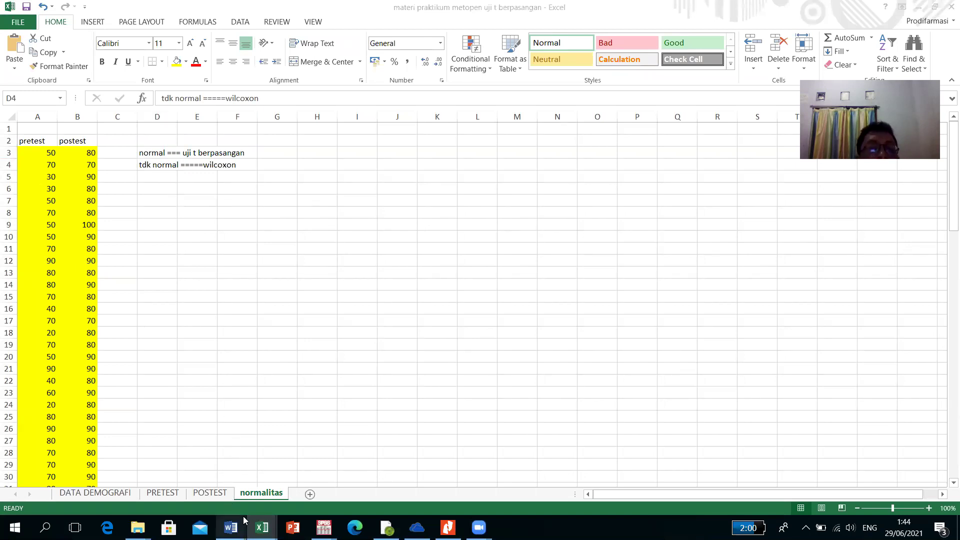
click(588, 467)
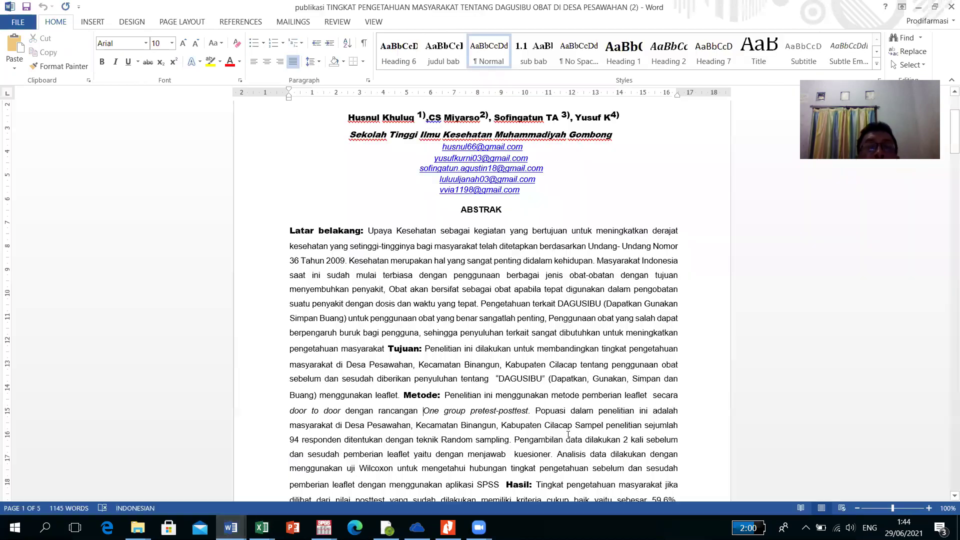
scroll(355, 166, up, 3)
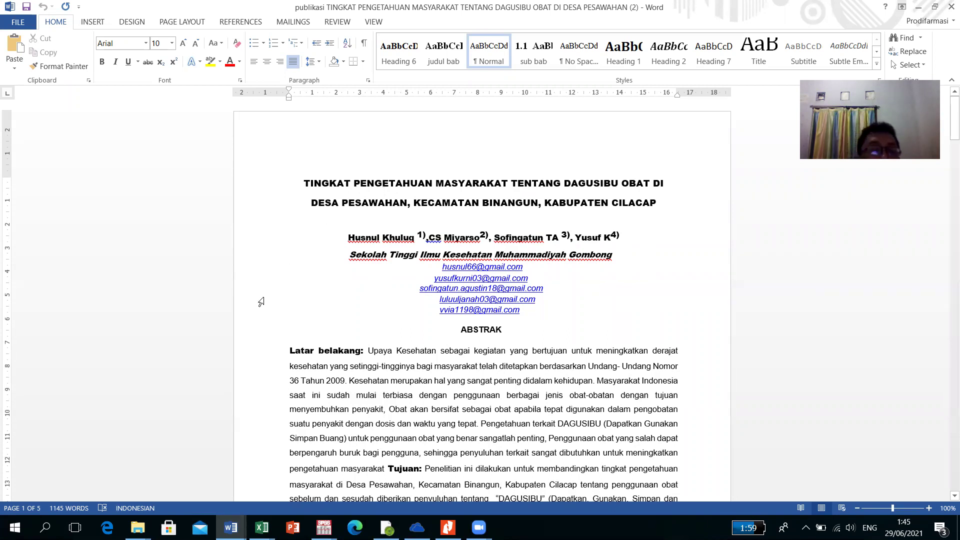
Return to the paired t-test workbook in Excel and enter "ada hubungan antara pemberian leaflet dengan tingkat pengetahuan" in D6 of the normalitas sheet.
click(261, 528)
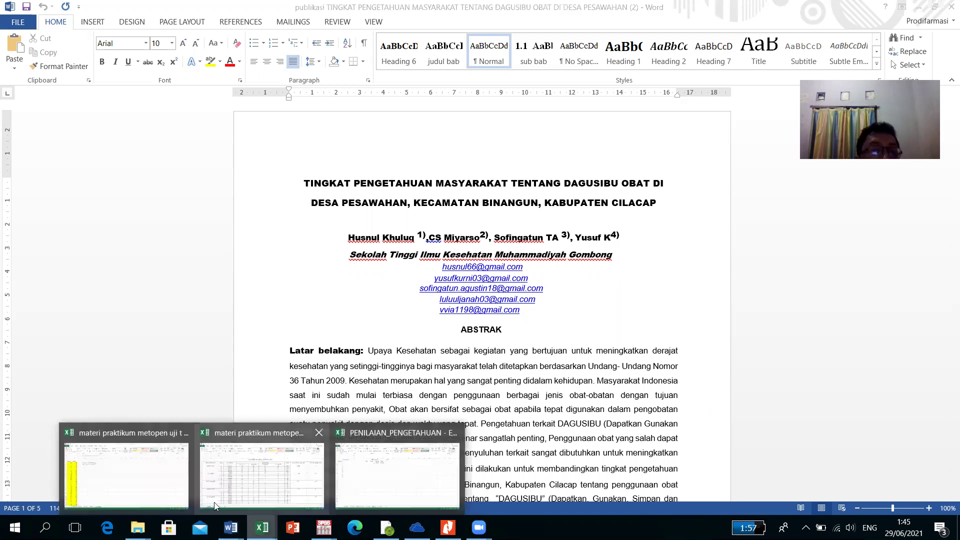
click(172, 487)
click(160, 189)
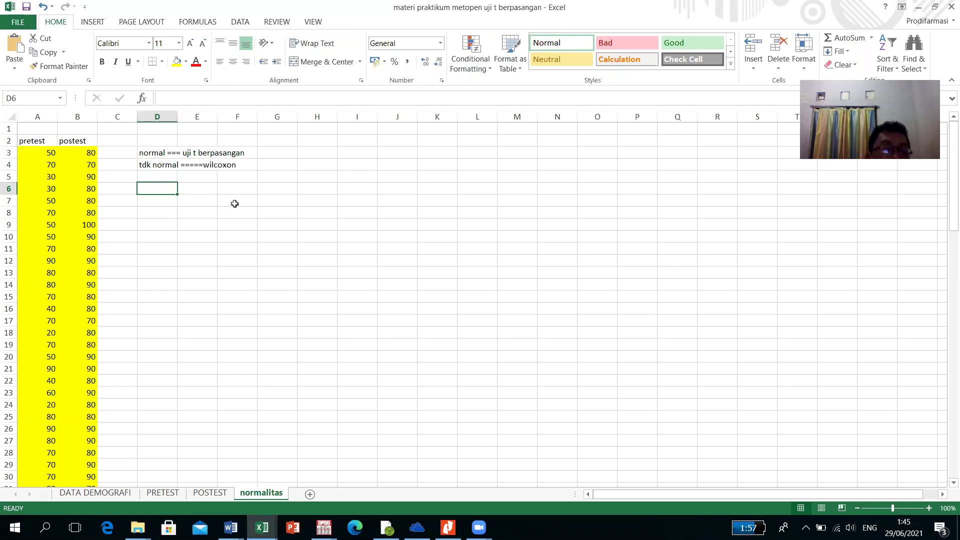
text(ada hubungan antara )
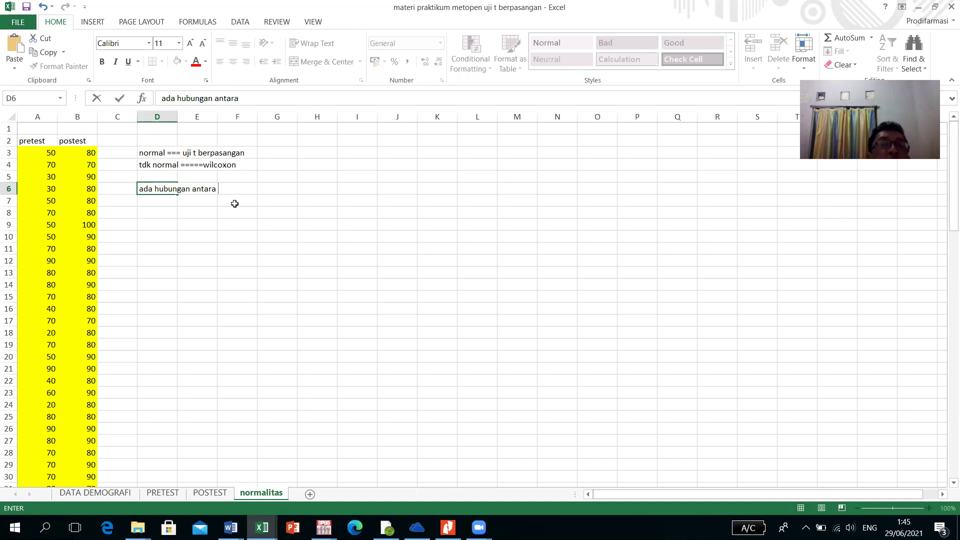
text(pem)
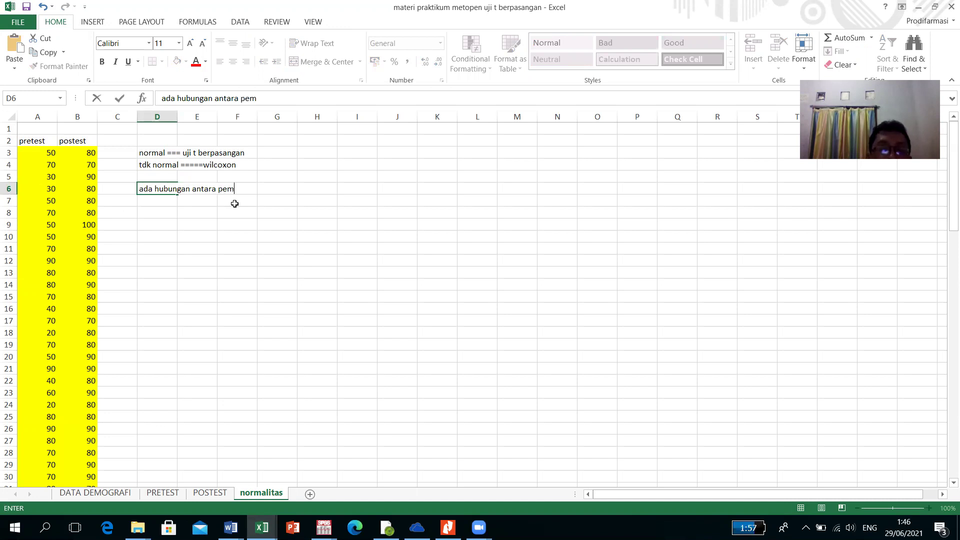
text(berian le)
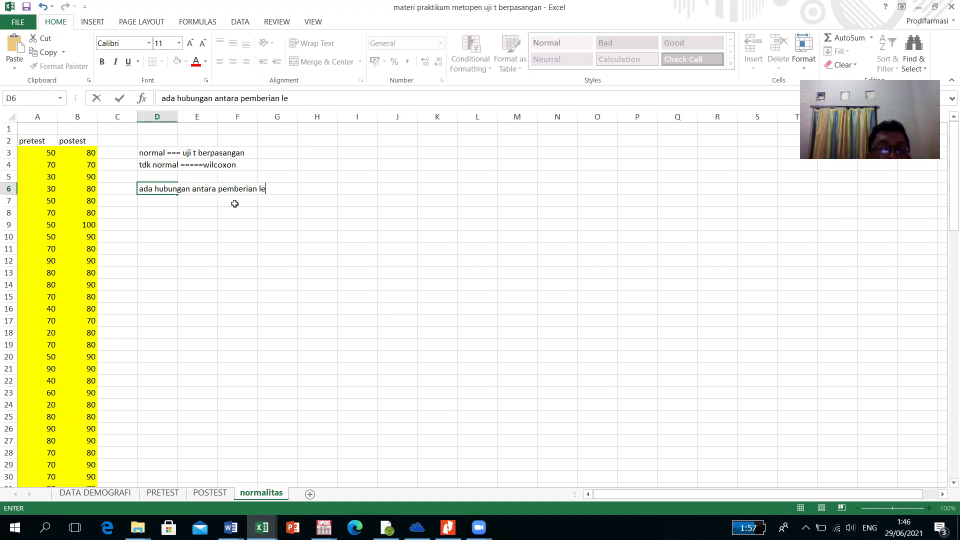
text(aflet )
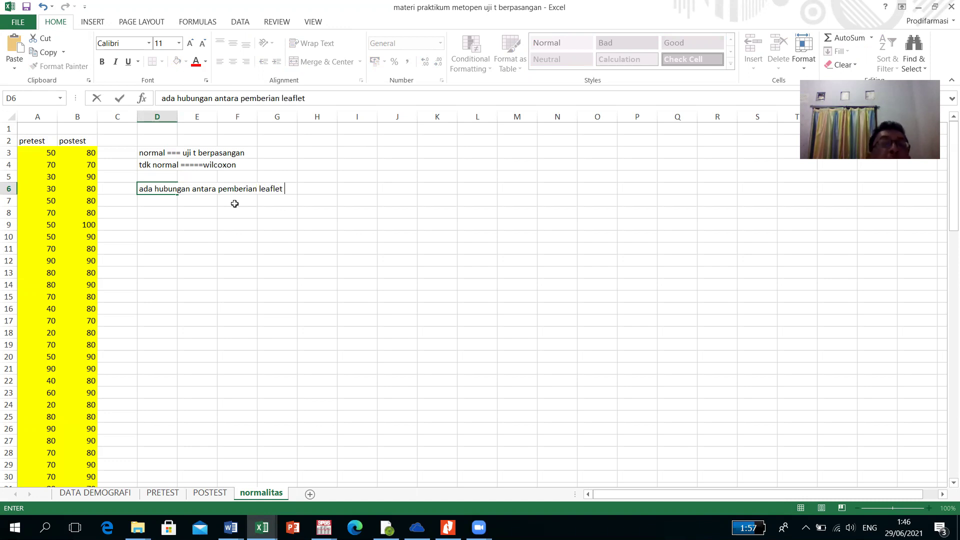
text(dengan )
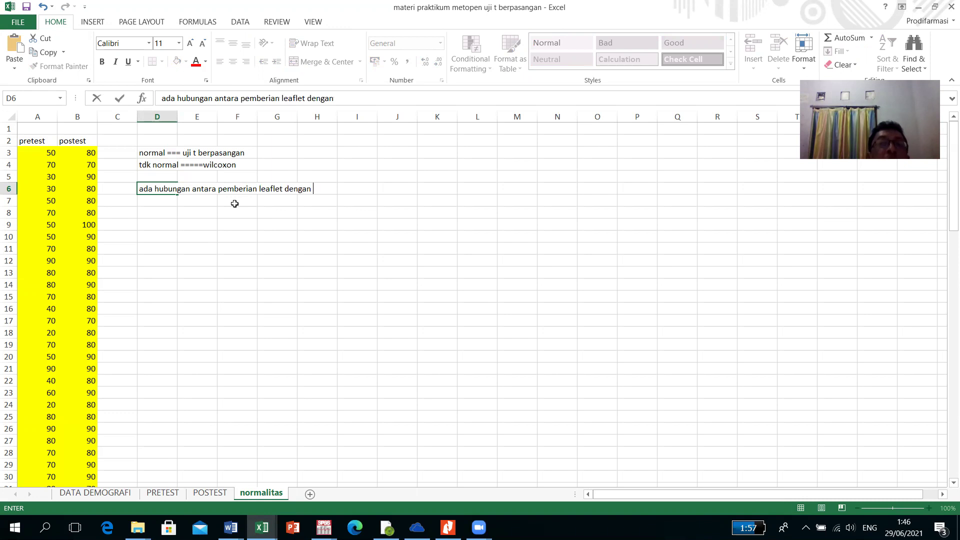
text(tin)
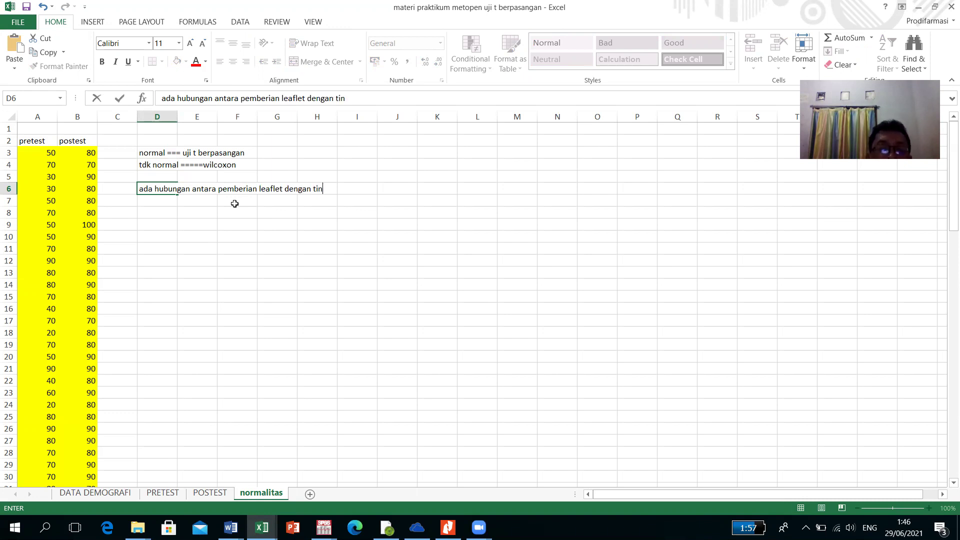
text(gkat )
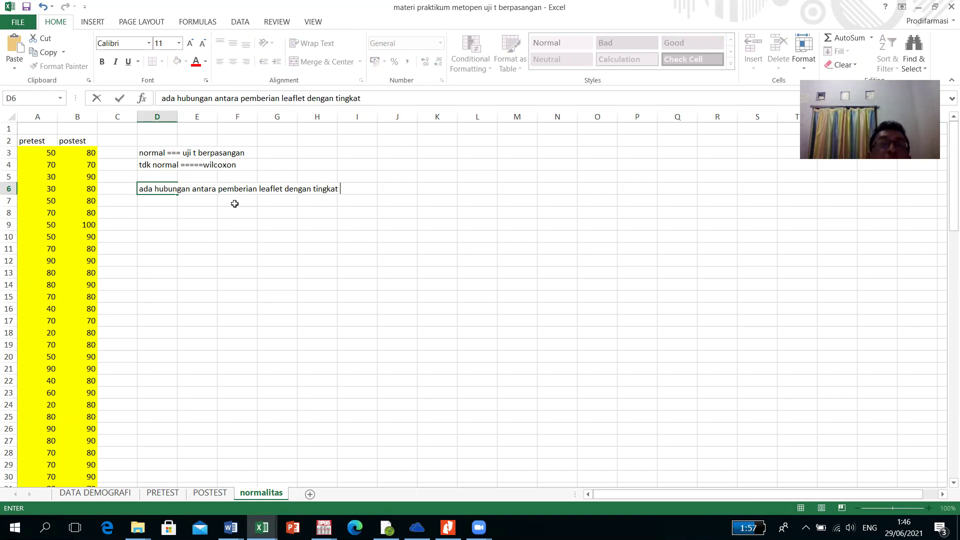
text(penge)
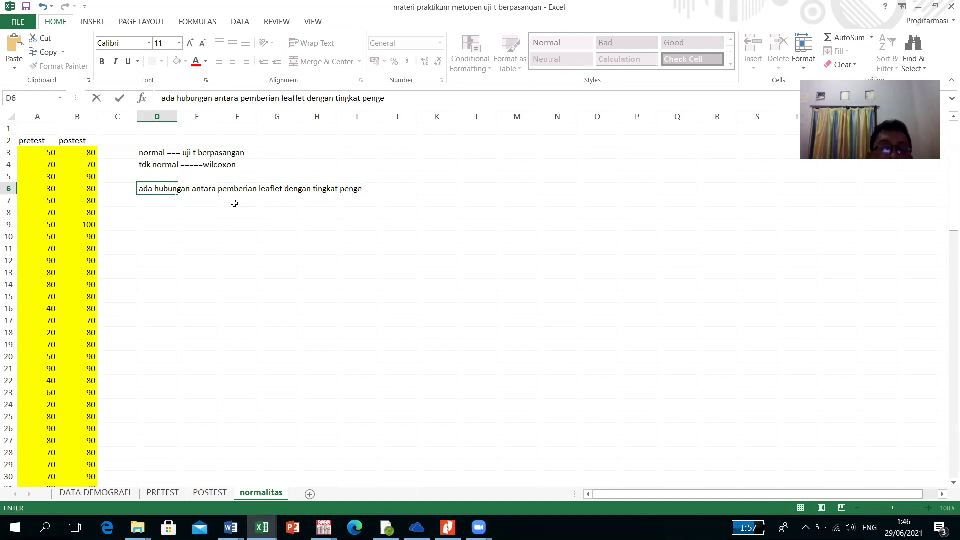
text(tahuan)
key(ctrl+Return)
key(Down)
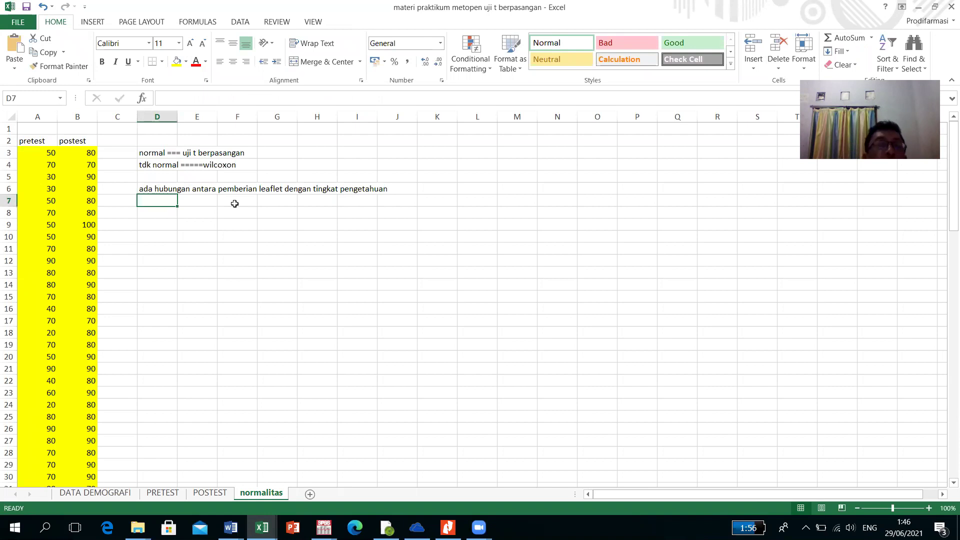
Enter the decision rule "p< 0.05 ==ada hubungan" in cell D7.
text(p< 0.05)
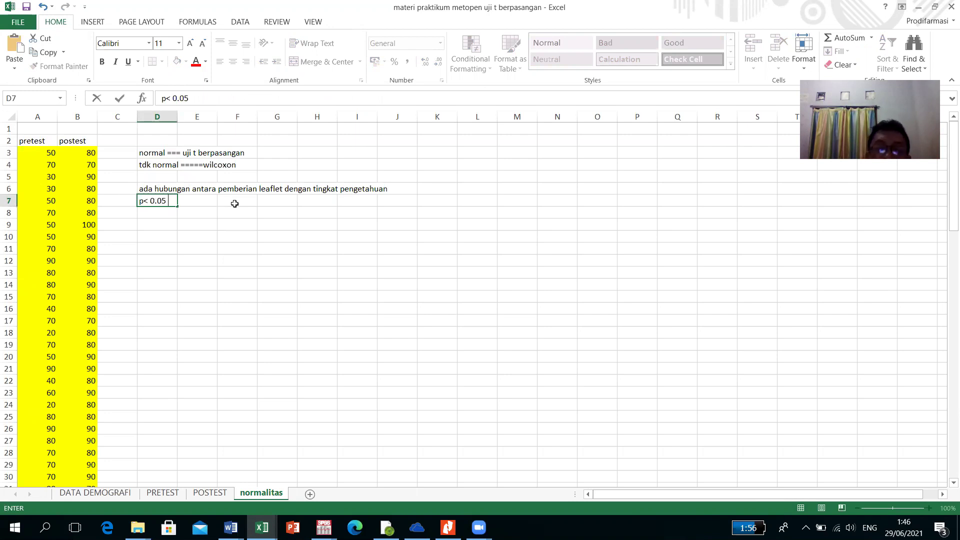
text( ==ada hubungan)
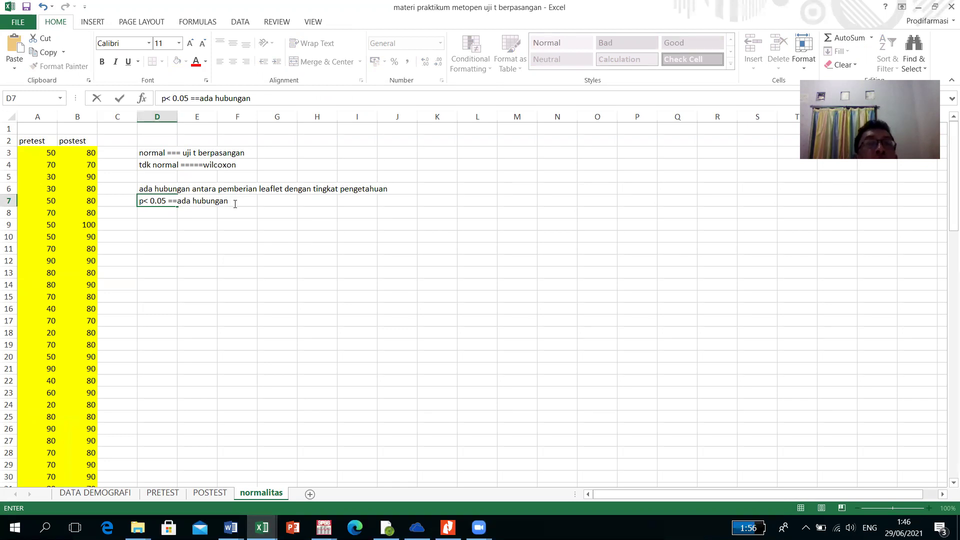
key(Return)
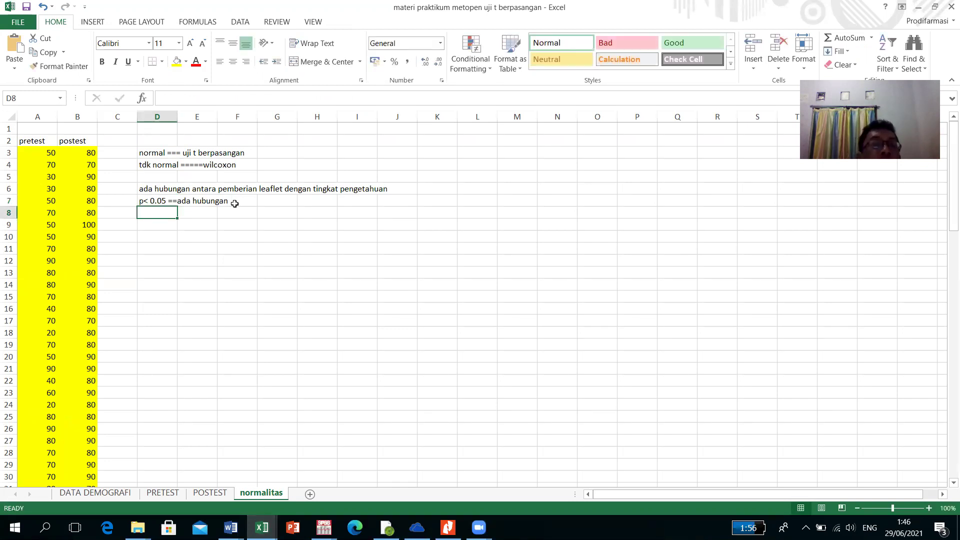
Enter the decision rule "p>0.05 ===tdk ada hubungan" in cell D8.
text(p)
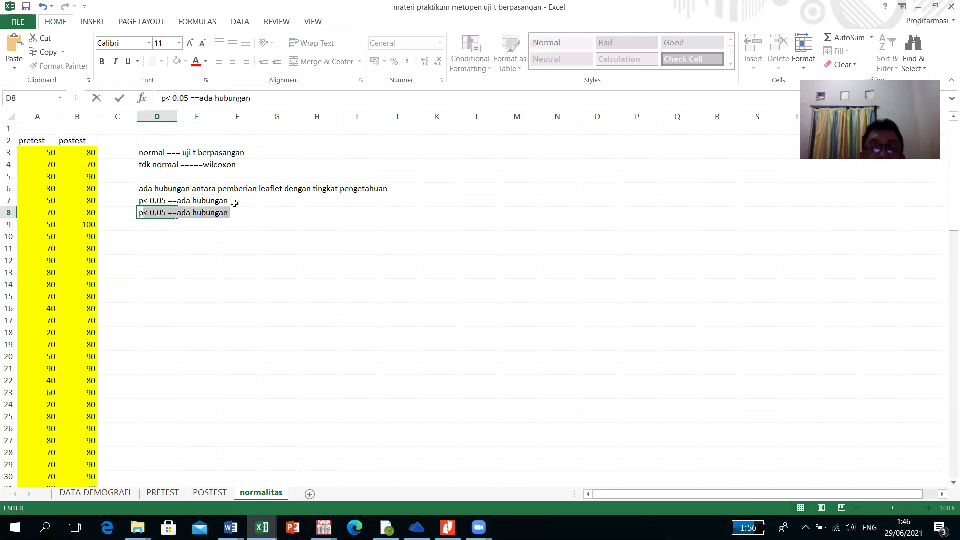
text(>)
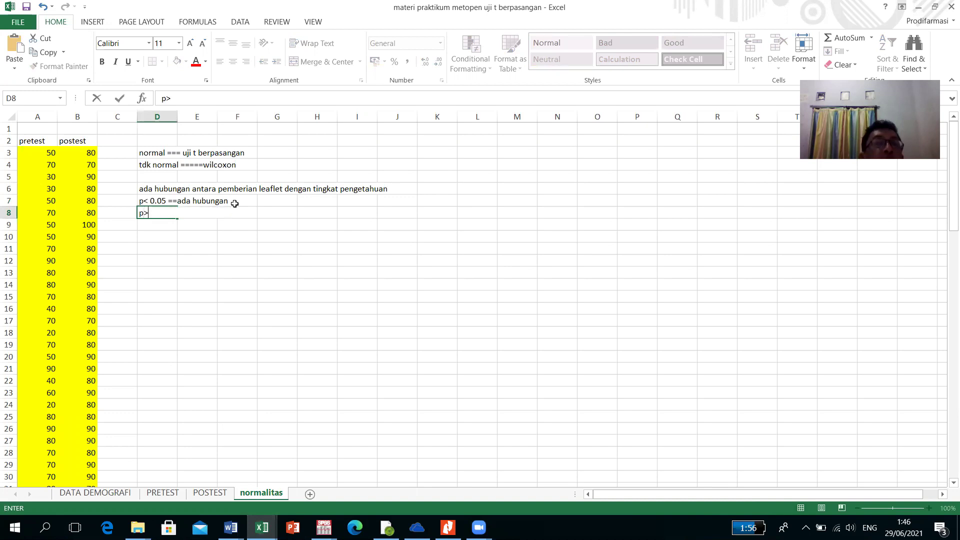
text(0.05)
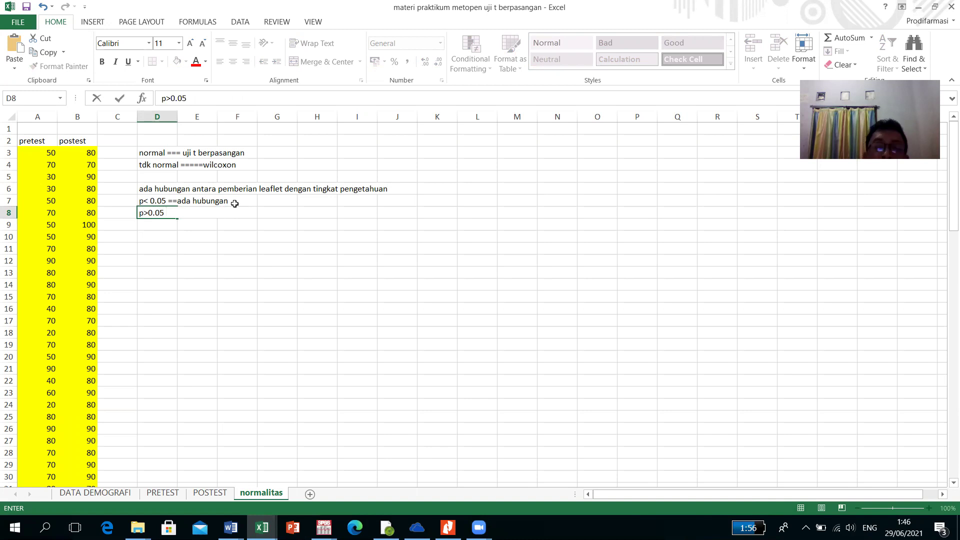
text( ===)
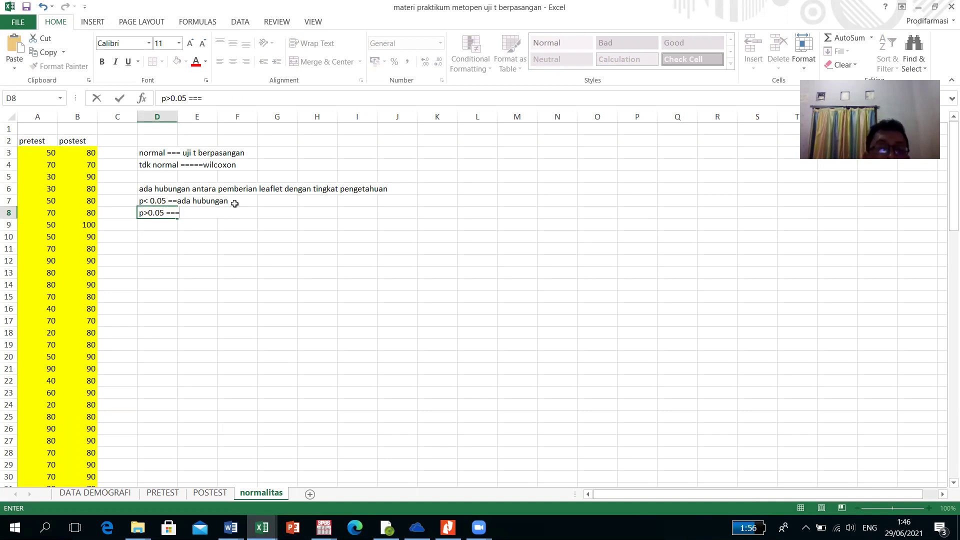
text(tdk)
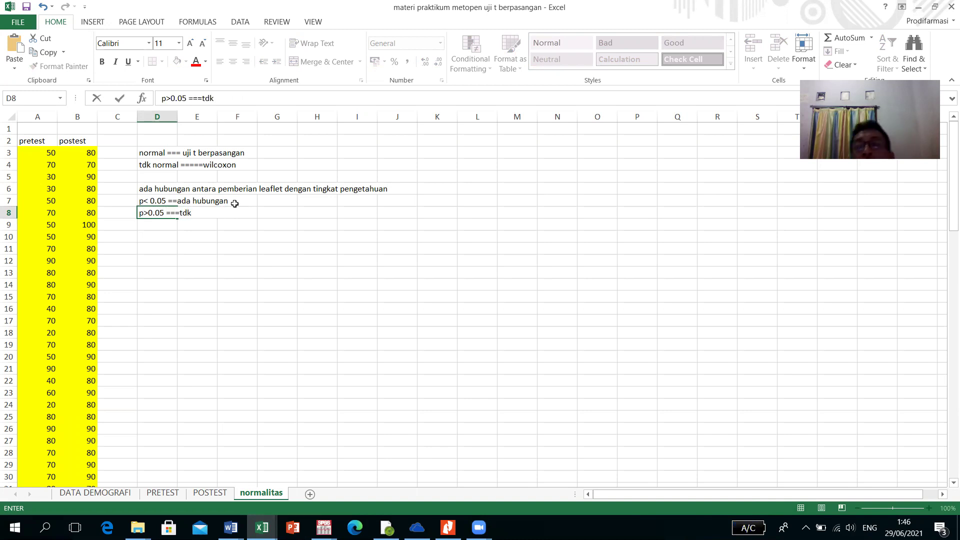
text( aada)
key(BackSpace)
key(BackSpace)
key(BackSpace)
text(da)
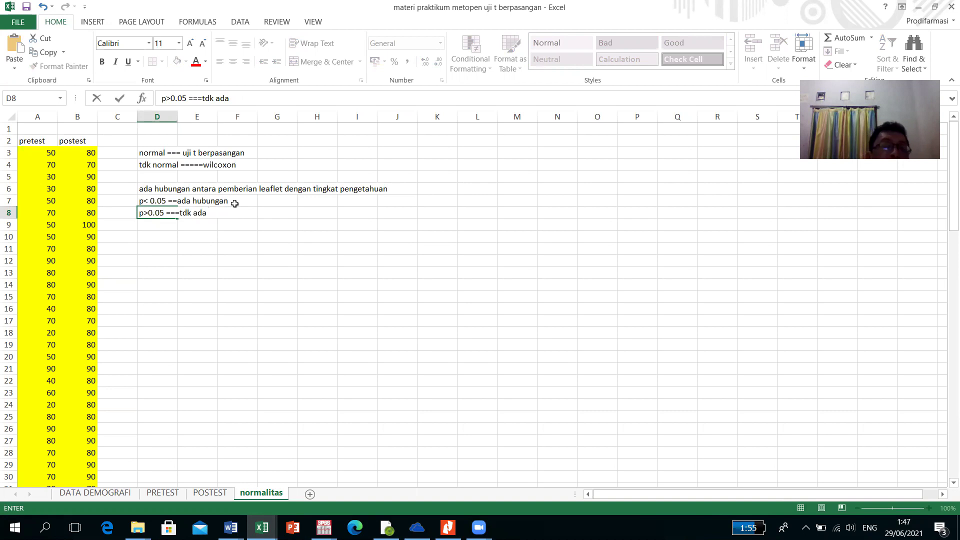
text(ada)
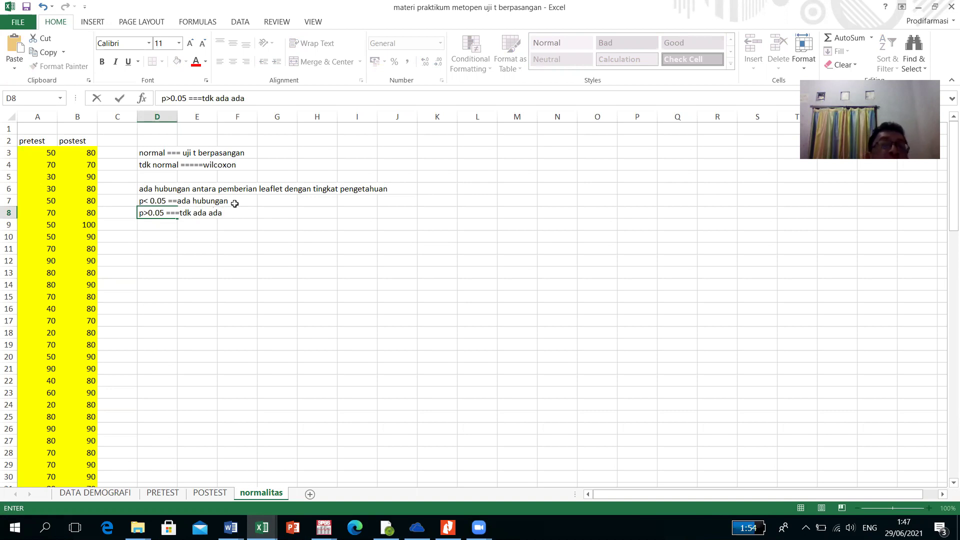
key(BackSpace)
key(BackSpace)
key(BackSpace)
text(hubungan)
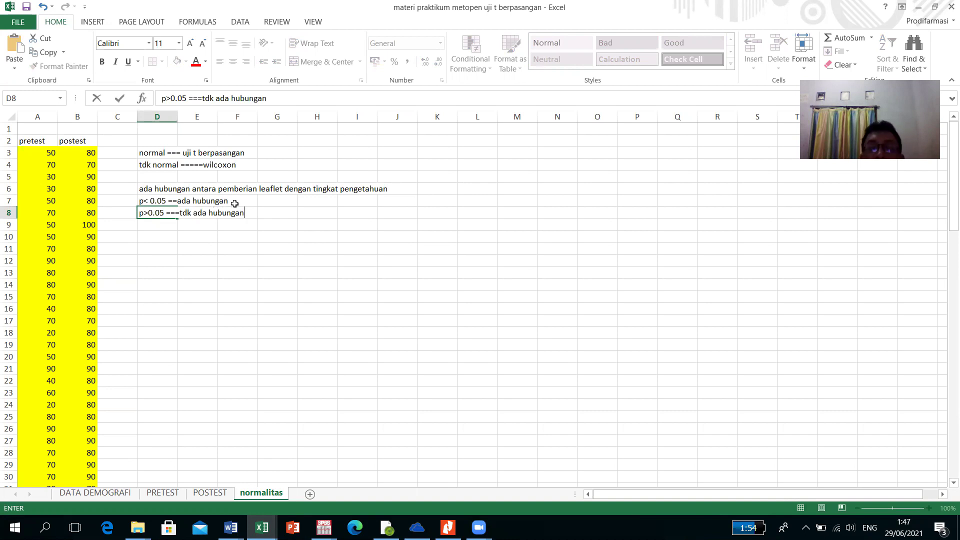
key(Return)
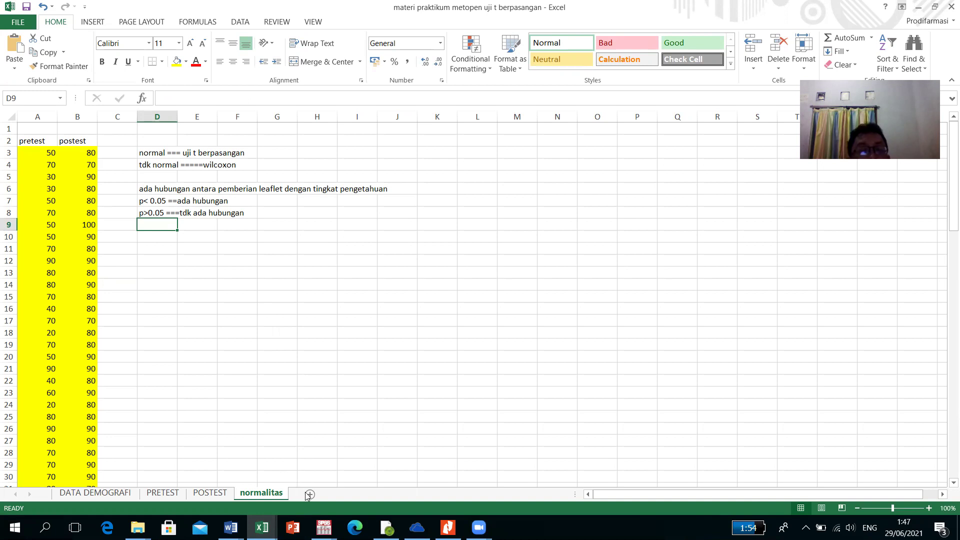
Switch to SPSS, check the Tests of Normality in the existing output and bring up the Untitled1 dataset.
mouse_move(324, 527)
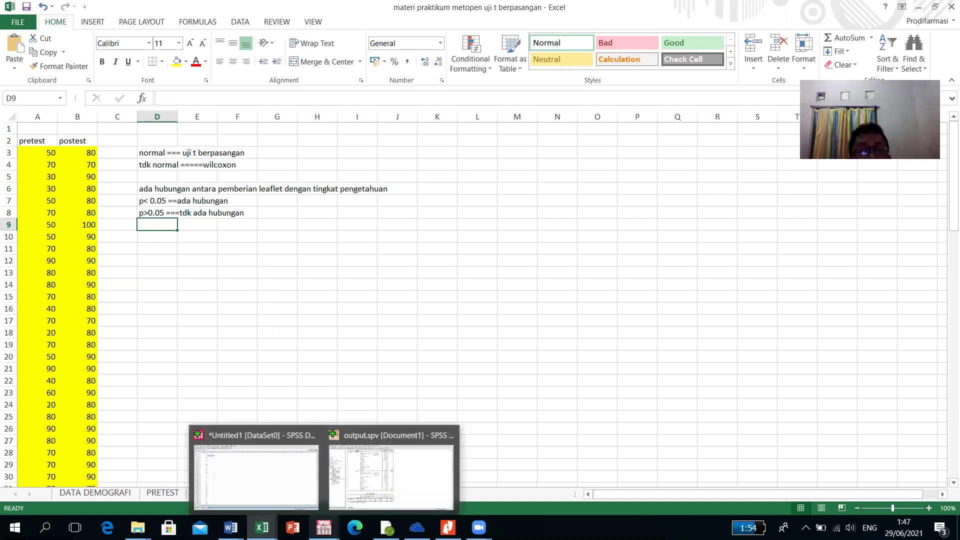
click(347, 495)
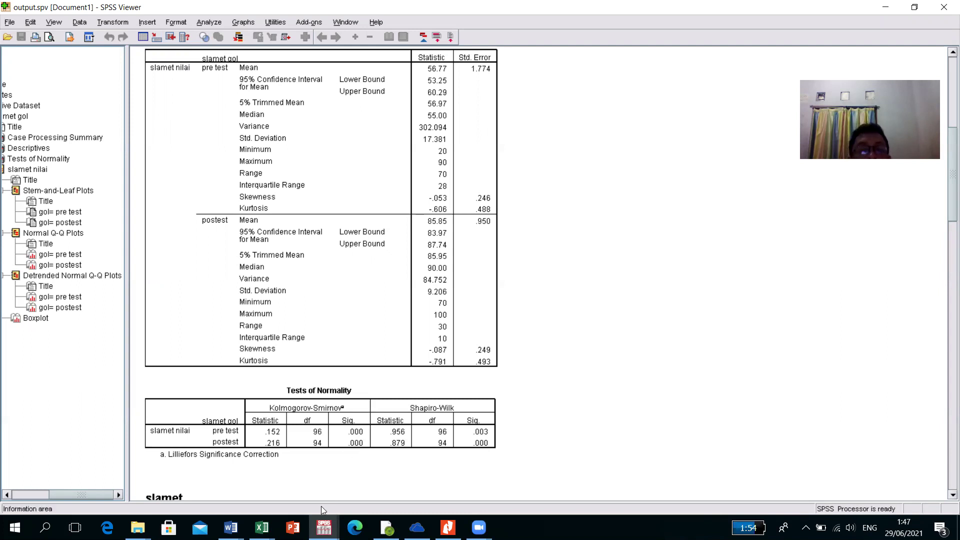
mouse_move(324, 527)
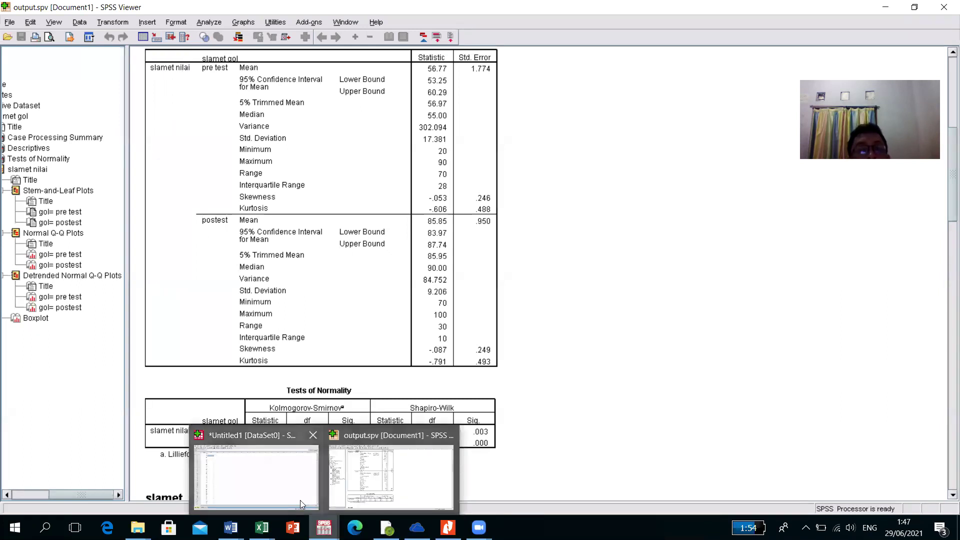
click(255, 478)
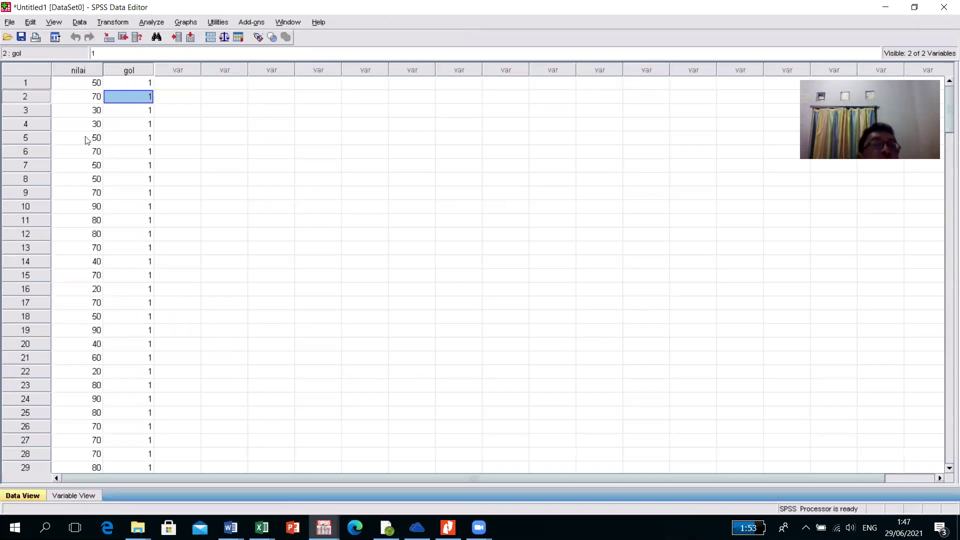
Review the nilai and gol variable definitions and the scores and group codes across the dataset's rows.
click(88, 84)
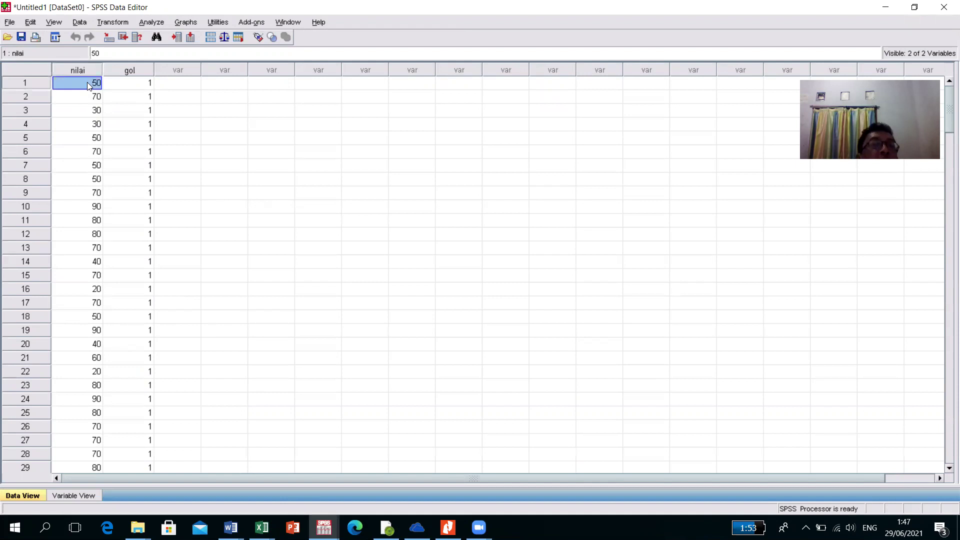
click(82, 492)
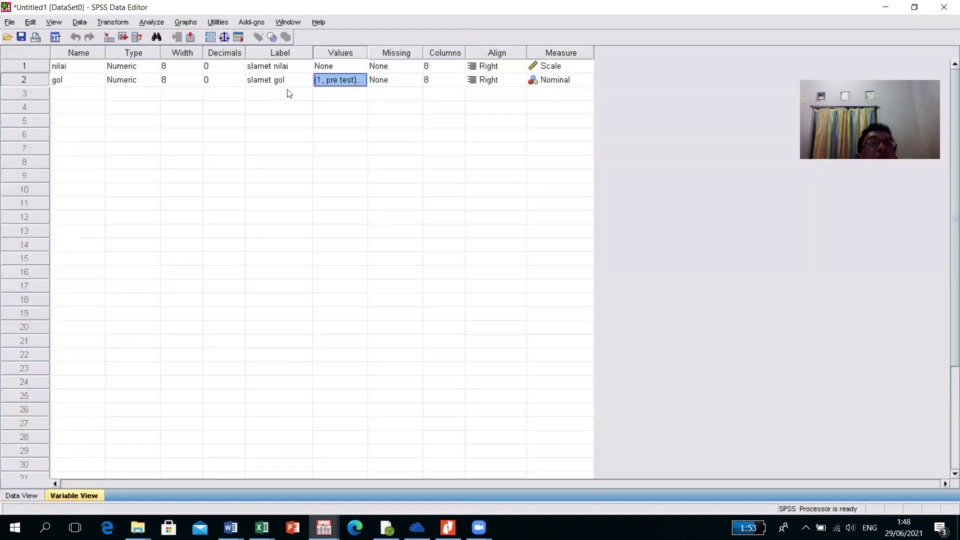
click(21, 495)
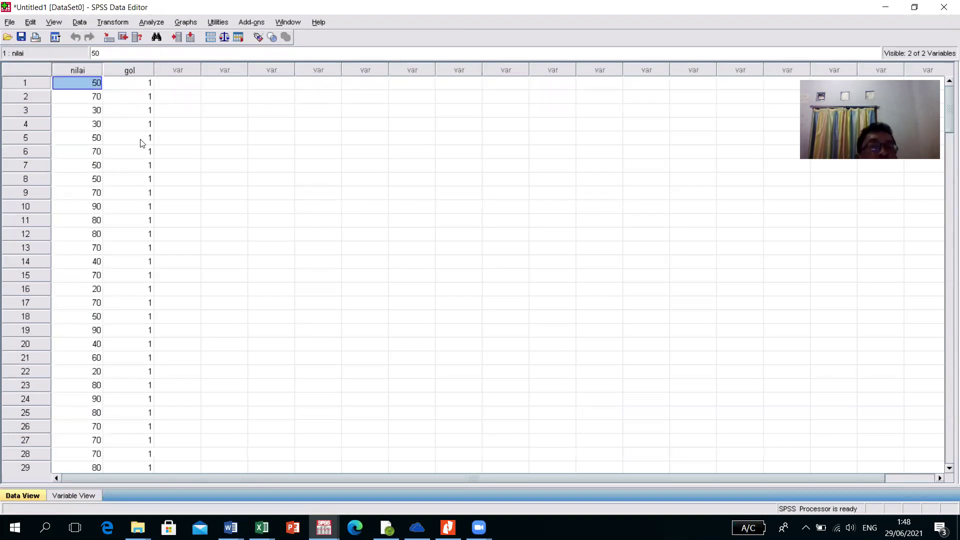
scroll(102, 362, down, 2)
scroll(102, 363, down, 20)
scroll(102, 363, down, 1)
click(137, 325)
scroll(125, 258, up, 8)
scroll(127, 258, up, 11)
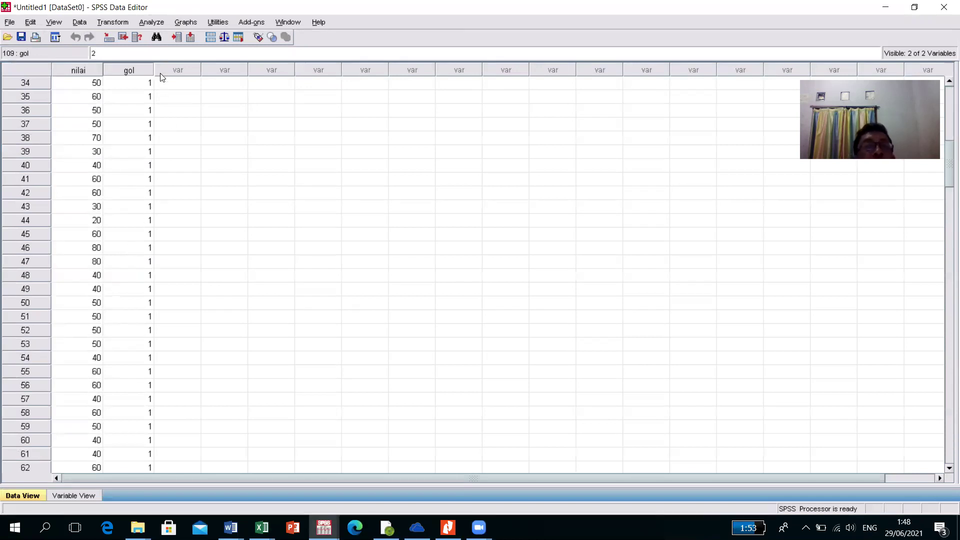
Set up a nonparametric test for two related samples with nilai and gol as the first test pair.
click(160, 26)
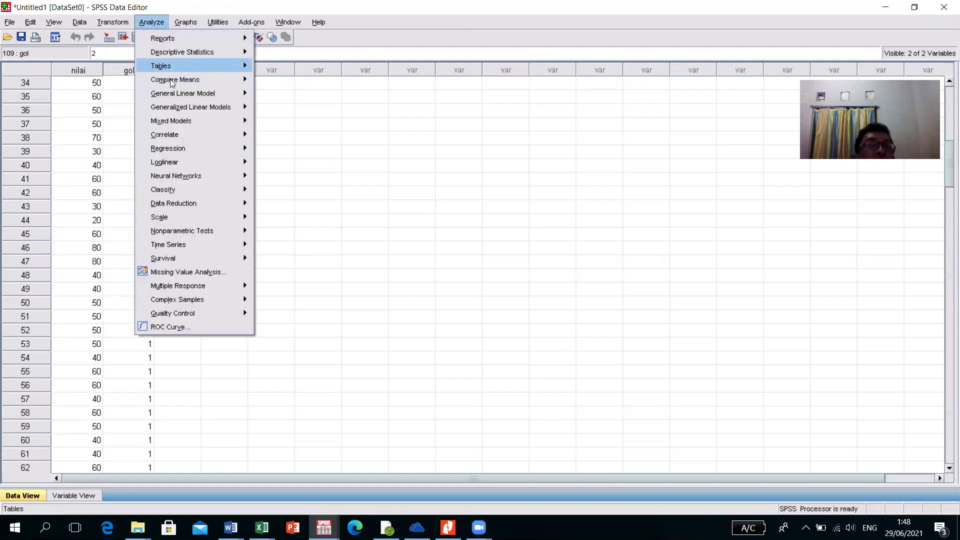
mouse_move(225, 233)
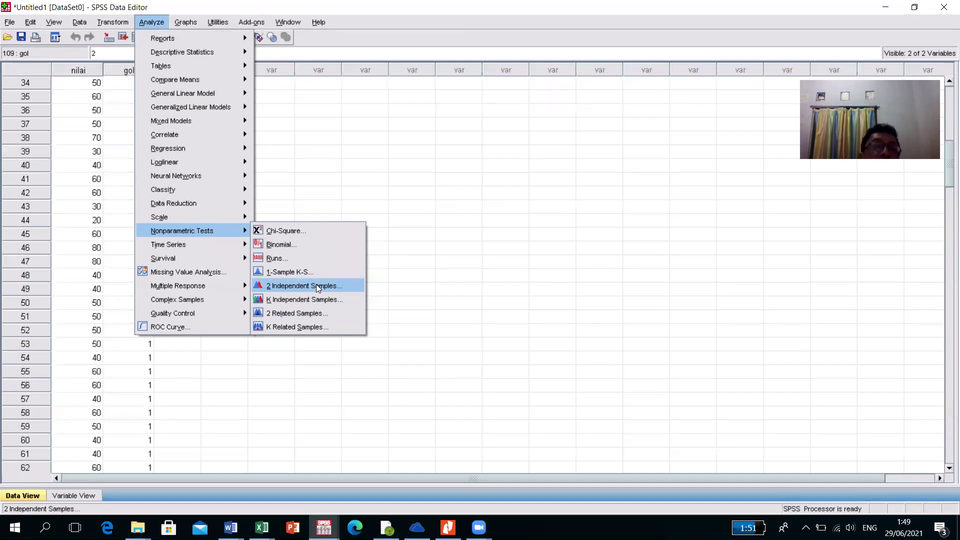
click(306, 314)
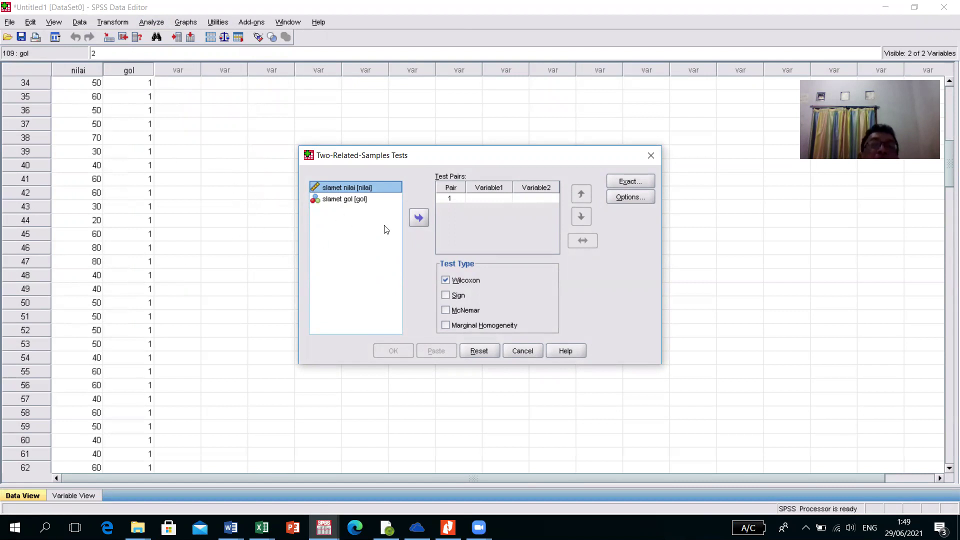
click(418, 219)
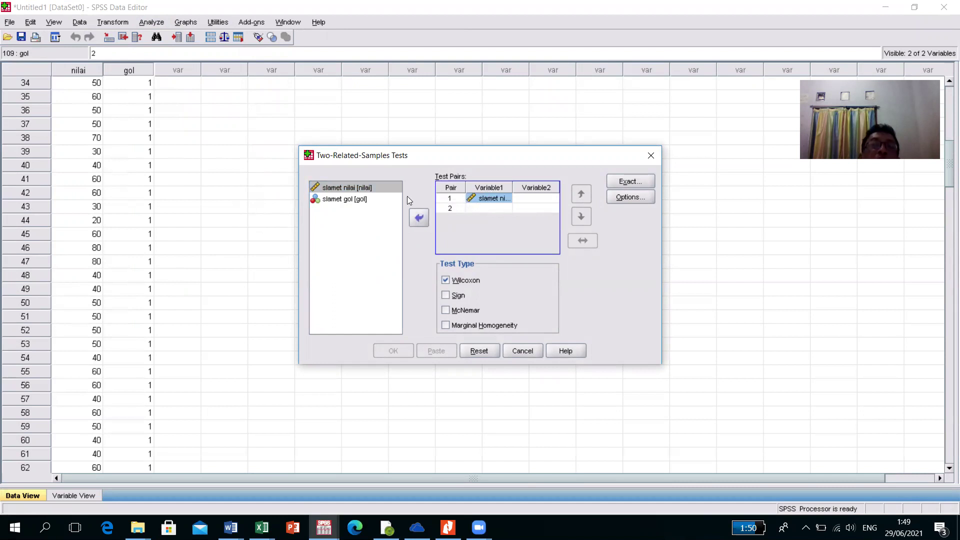
click(359, 201)
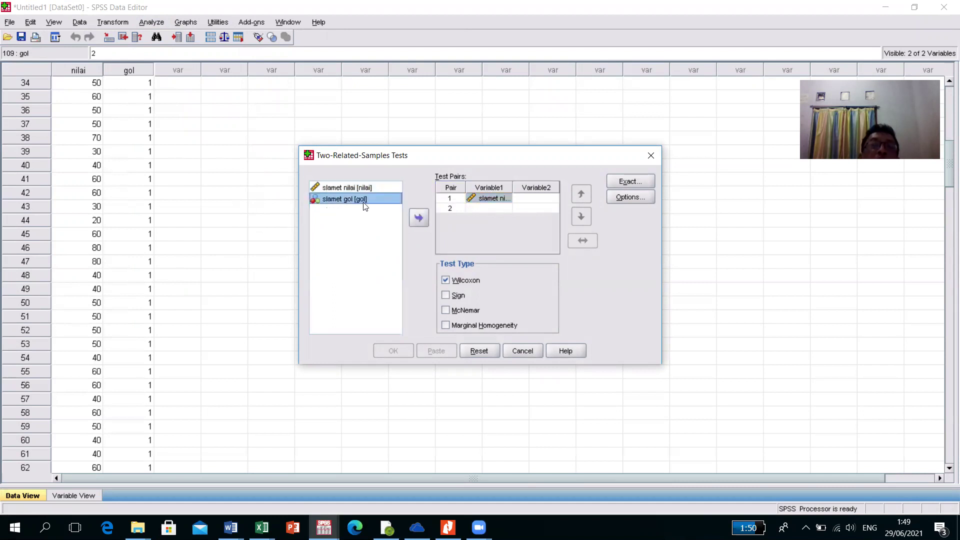
click(416, 220)
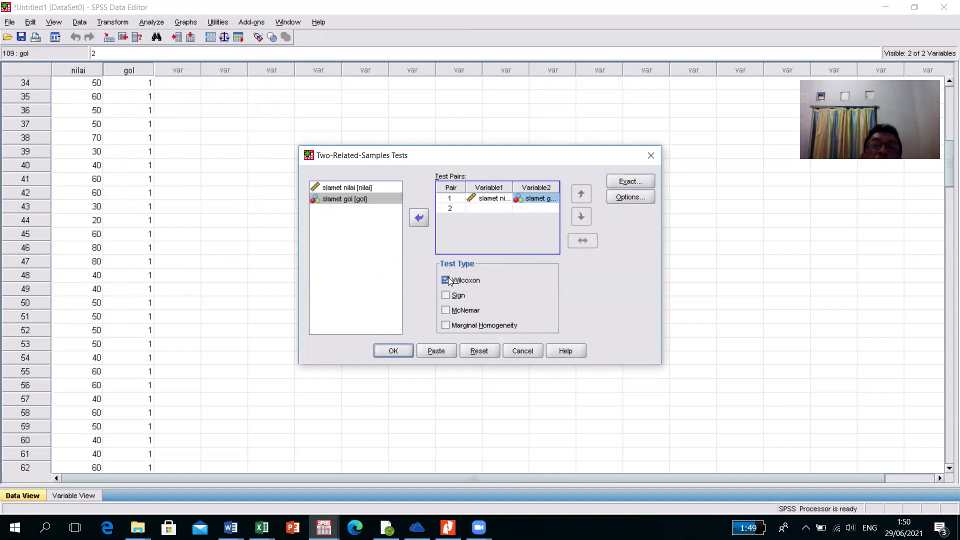
Keep the asymptotic-only method, include descriptive statistics and run the Wilcoxon test on the pair.
click(626, 185)
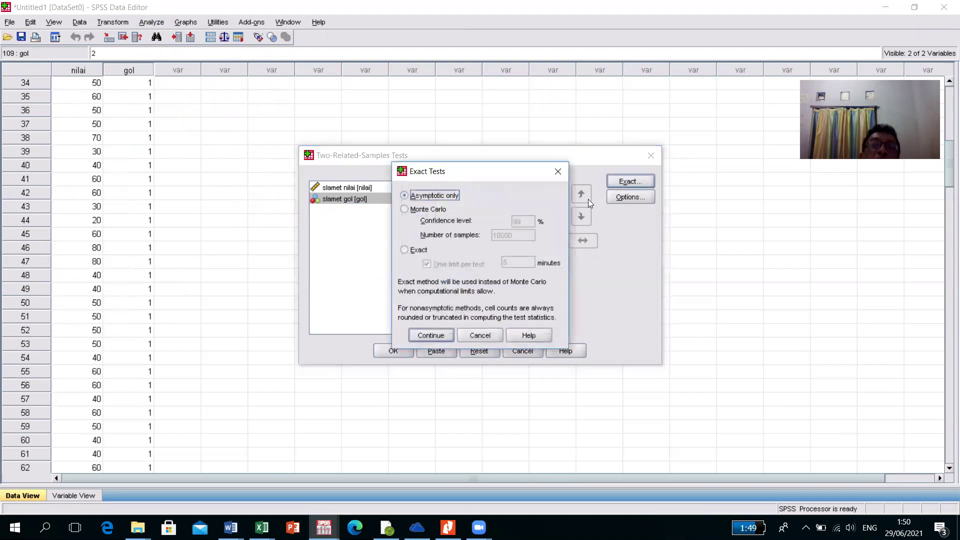
click(438, 333)
click(647, 199)
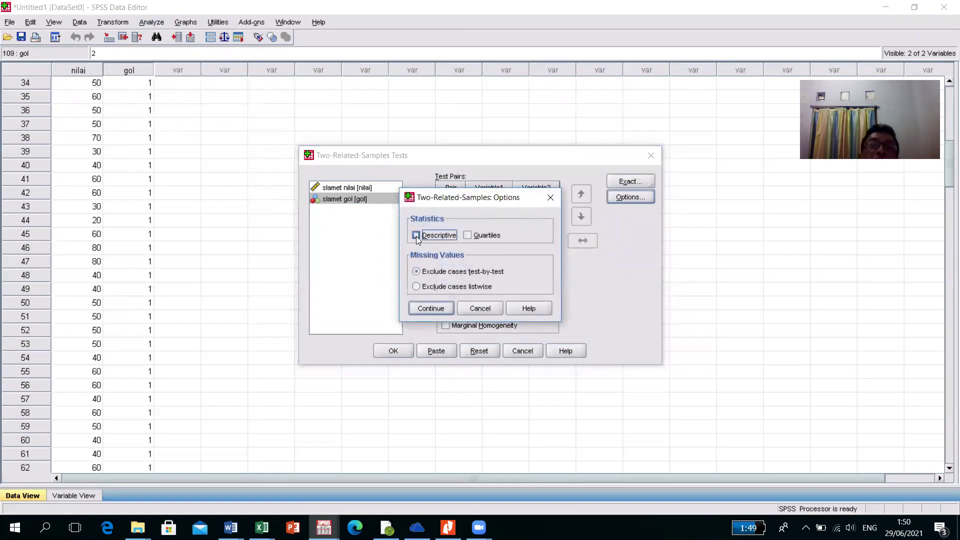
click(446, 306)
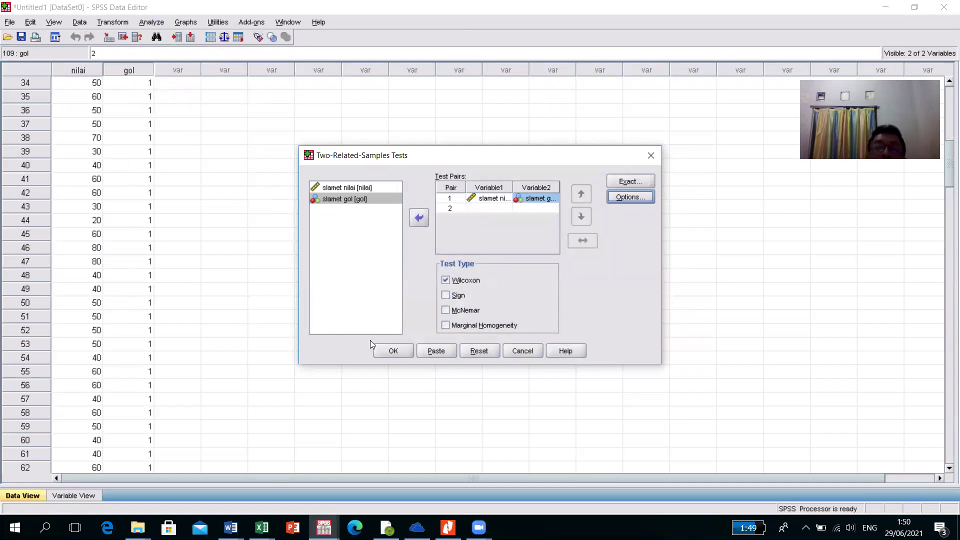
click(383, 350)
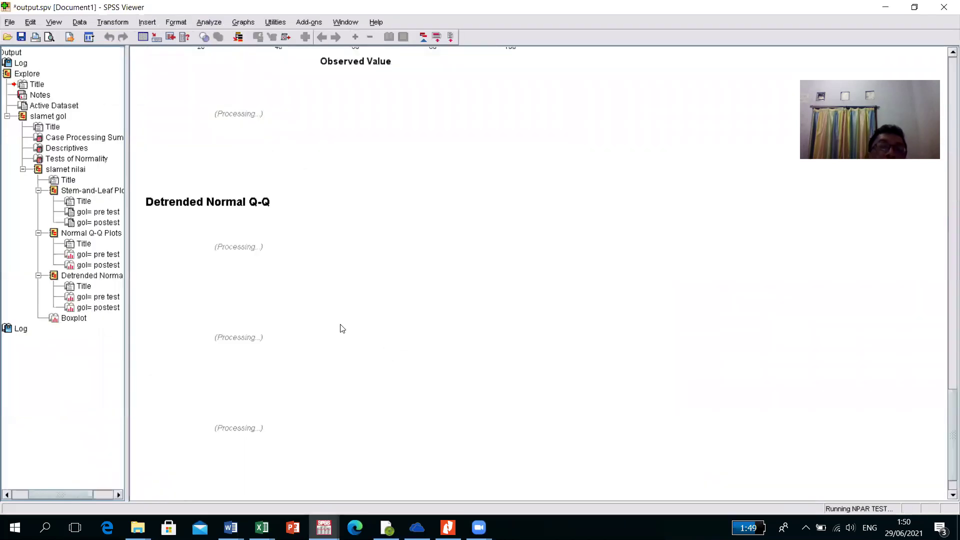
scroll(279, 318, up, 5)
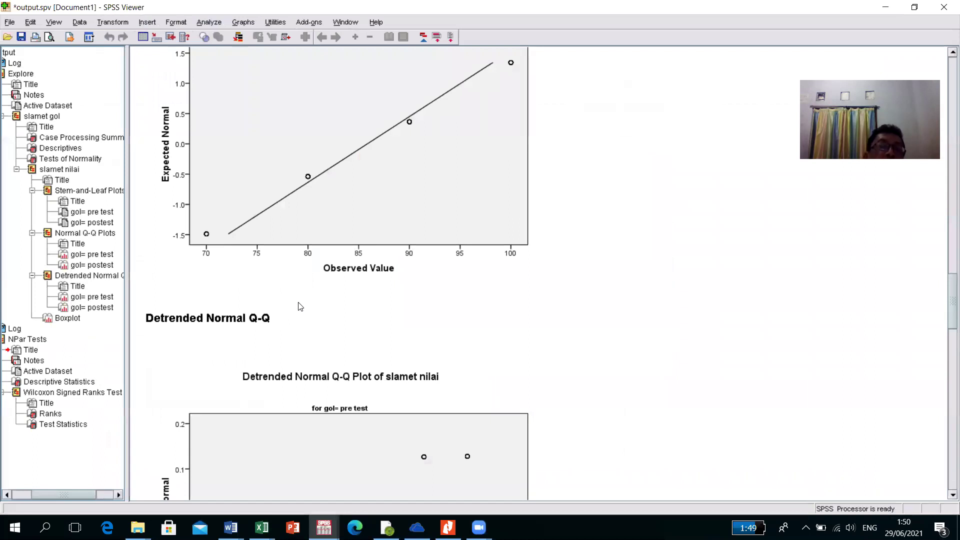